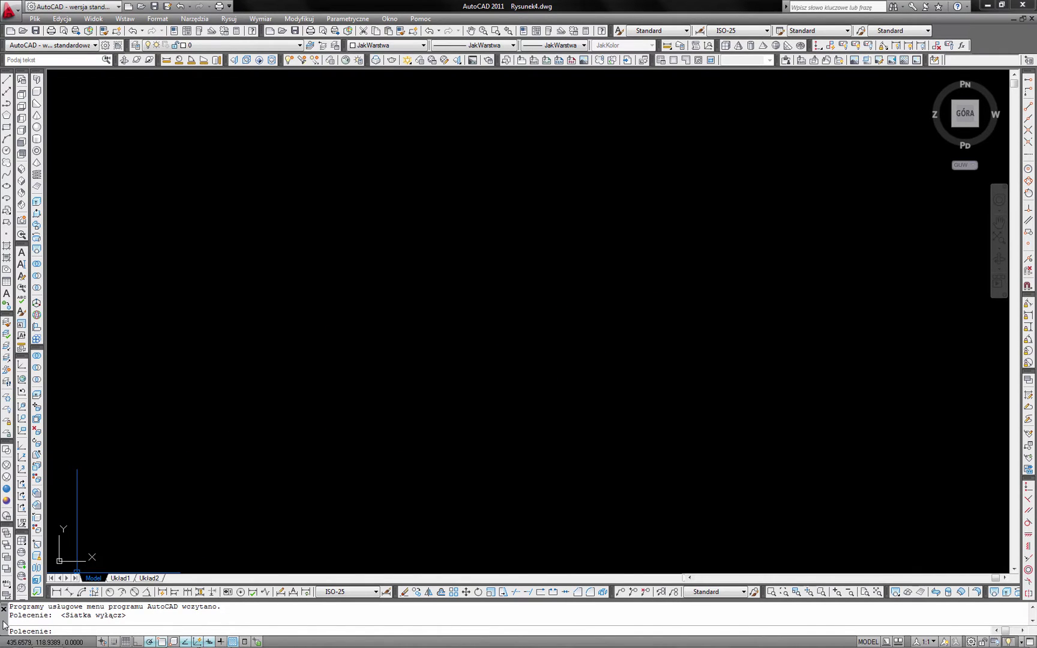
# Dock the command line at the left, right and top edges, then float it over the drawing.
pyautogui.moveTo(3, 624)
pyautogui.mouseDown()
pyautogui.moveTo(231, 450)
pyautogui.moveTo(393, 270)
pyautogui.moveTo(384, 296)
pyautogui.mouseUp()
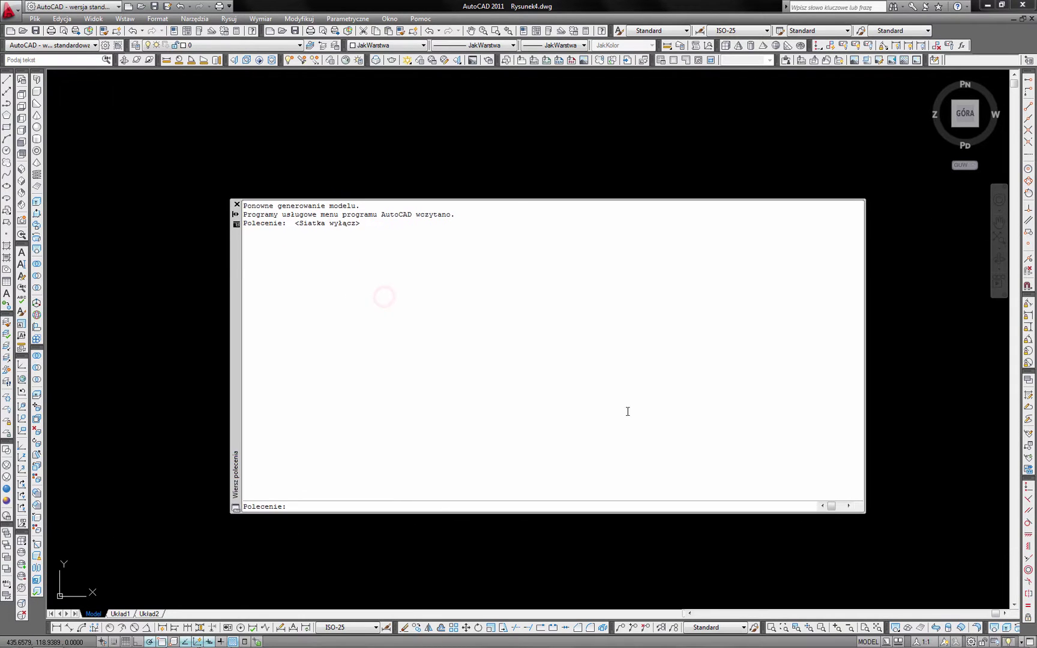
pyautogui.moveTo(235, 350)
pyautogui.mouseDown()
pyautogui.moveTo(6, 345)
pyautogui.moveTo(9, 332)
pyautogui.mouseUp()
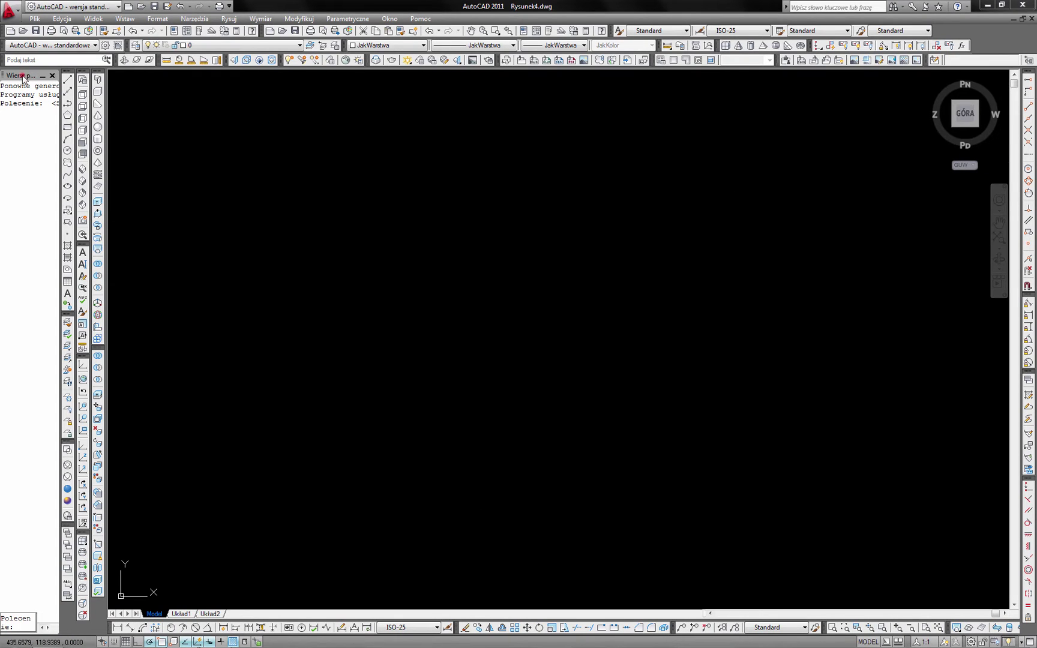
pyautogui.moveTo(22, 77)
pyautogui.mouseDown()
pyautogui.moveTo(975, 74)
pyautogui.moveTo(704, 53)
pyautogui.mouseUp()
pyautogui.moveTo(1033, 133); pyautogui.dragTo(182, 55)
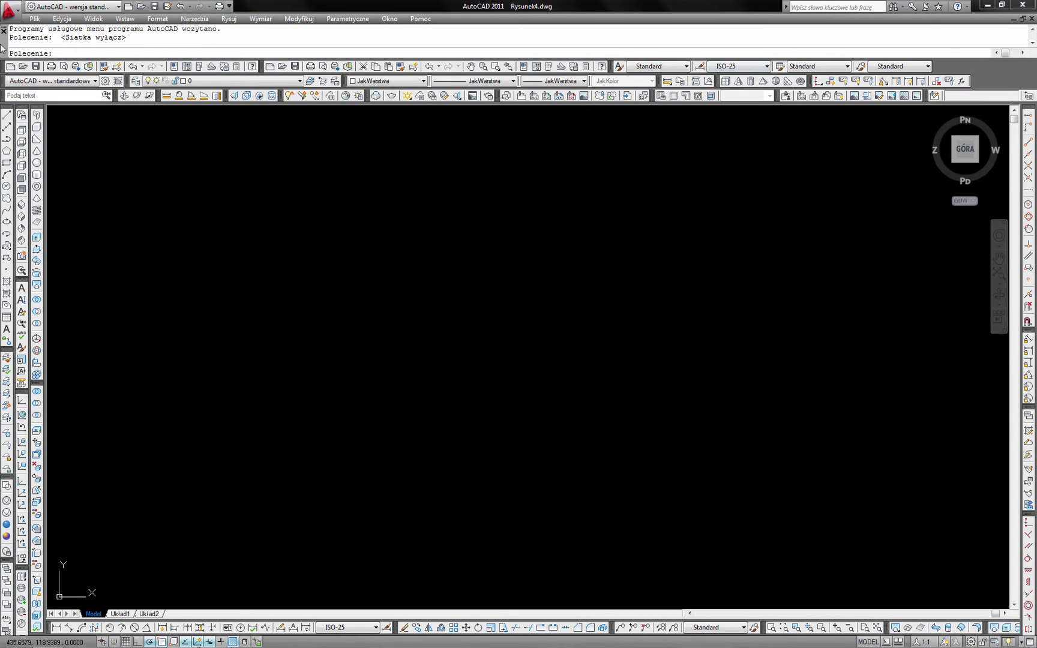
pyautogui.moveTo(3, 45)
pyautogui.mouseDown()
pyautogui.moveTo(329, 264)
pyautogui.moveTo(336, 246)
pyautogui.mouseUp()
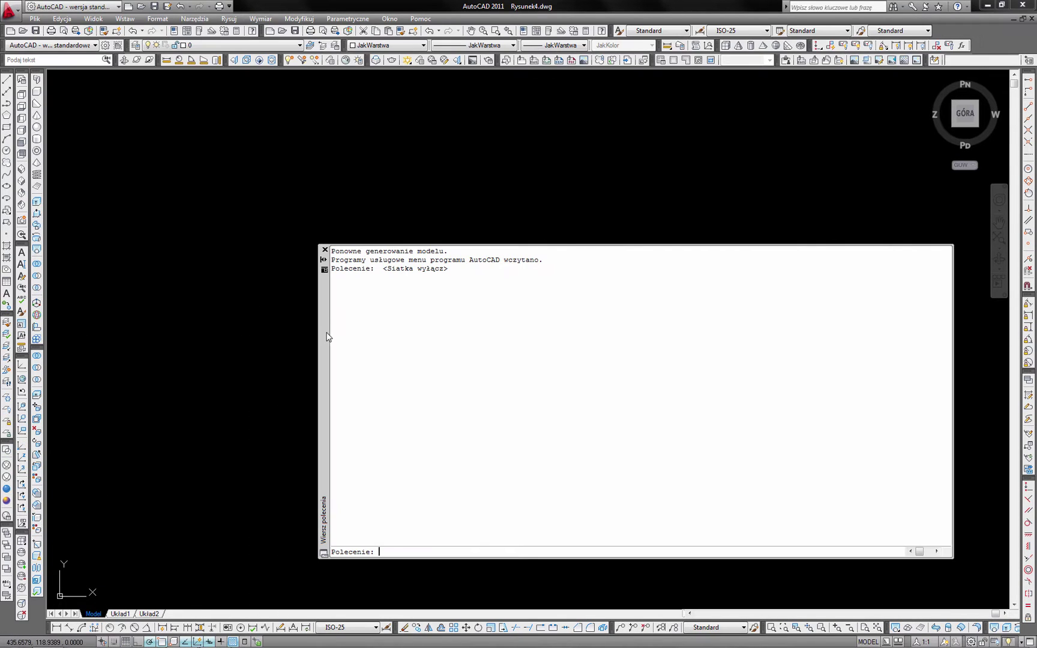
# Close the floating command line window, confirming with Tak.
pyautogui.click(325, 250)
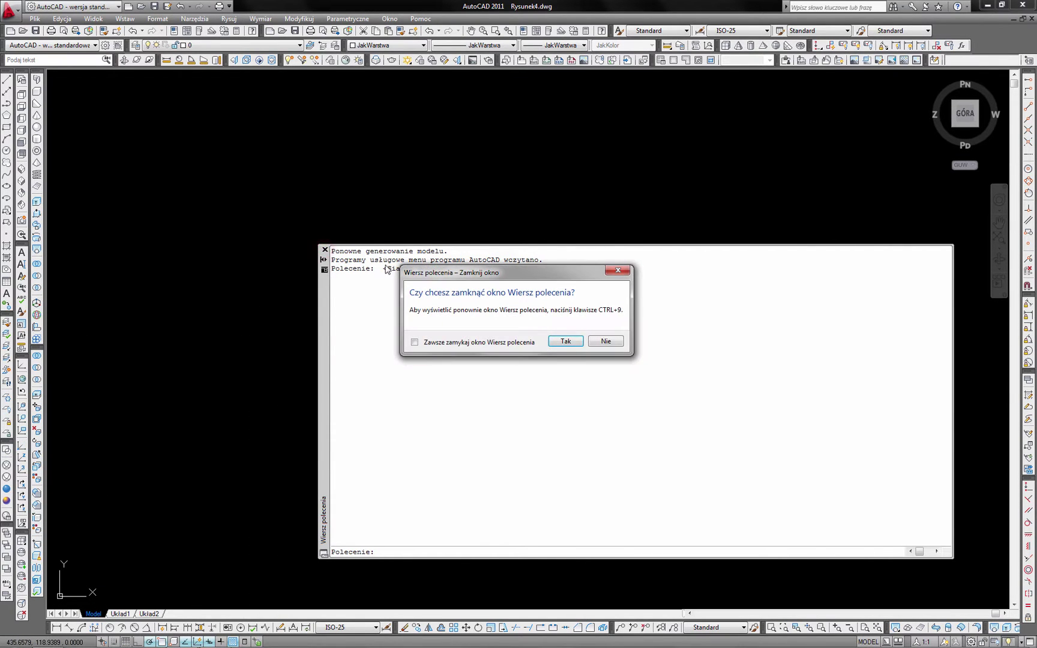
pyautogui.click(564, 342)
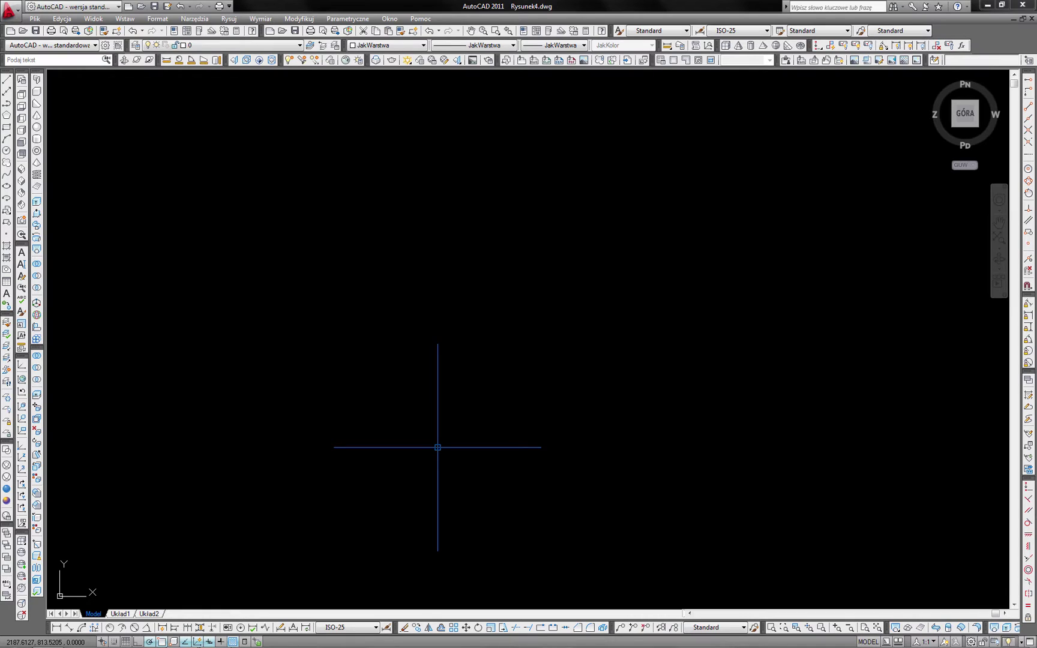
# Restore the command line via Narzędzia > Wiersz polecenia, dock it at the bottom, then close it.
pyautogui.click(204, 19)
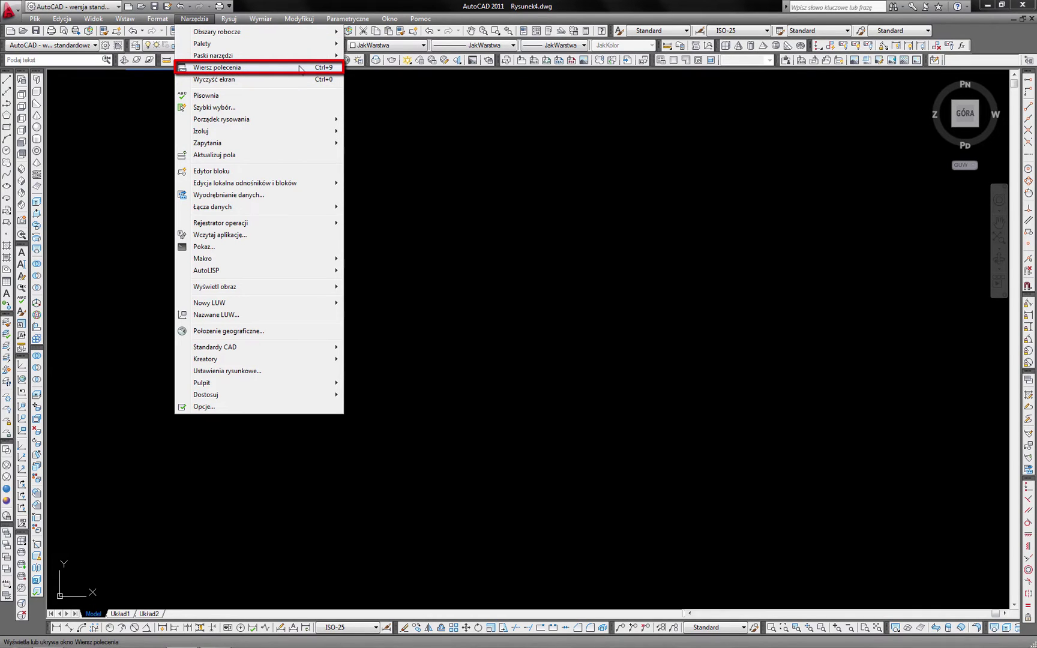
pyautogui.click(234, 69)
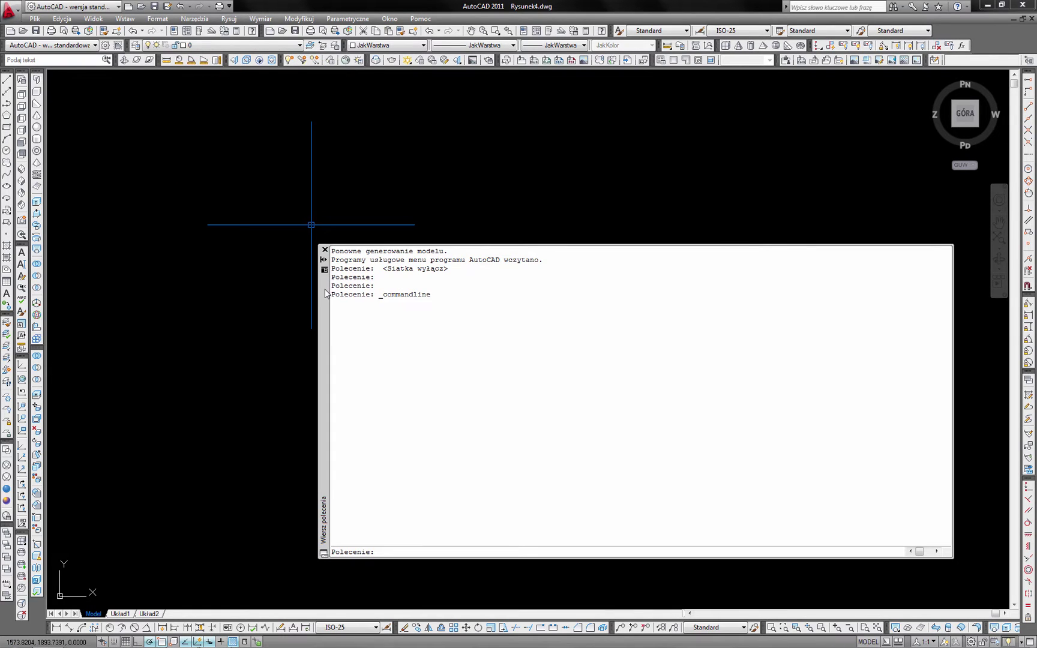
pyautogui.moveTo(325, 293); pyautogui.dragTo(169, 642)
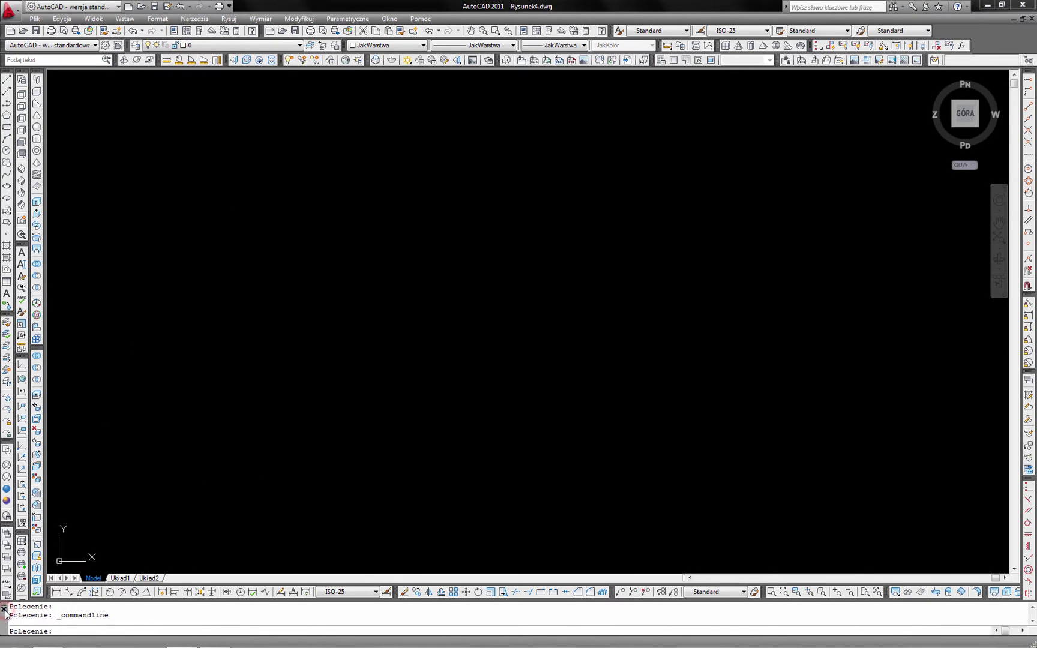
pyautogui.click(4, 607)
pyautogui.click(565, 341)
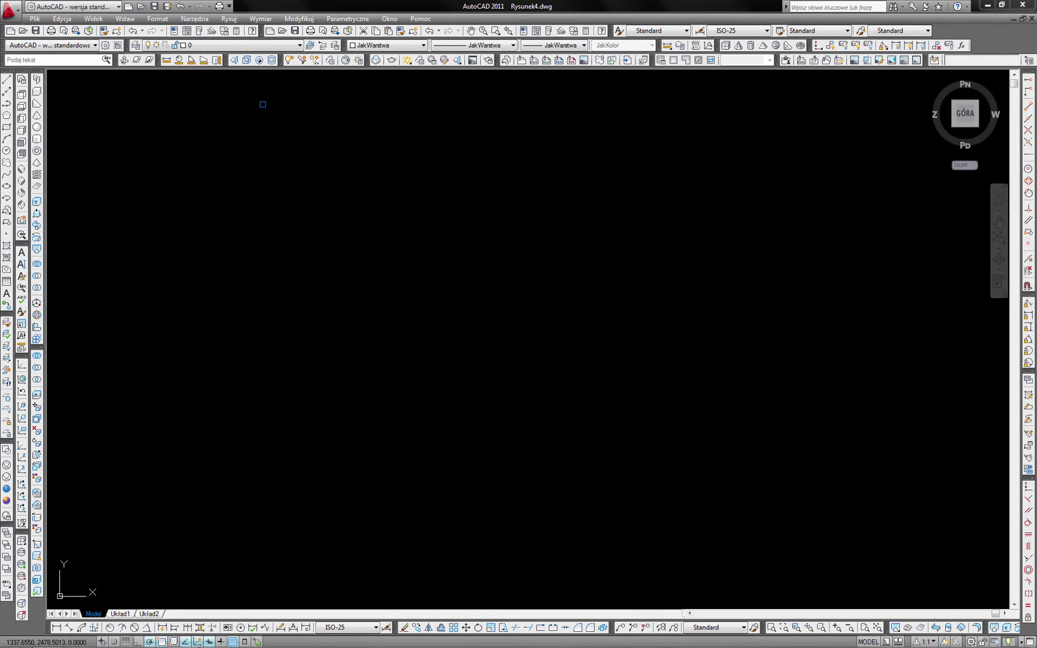
pyautogui.click(191, 18)
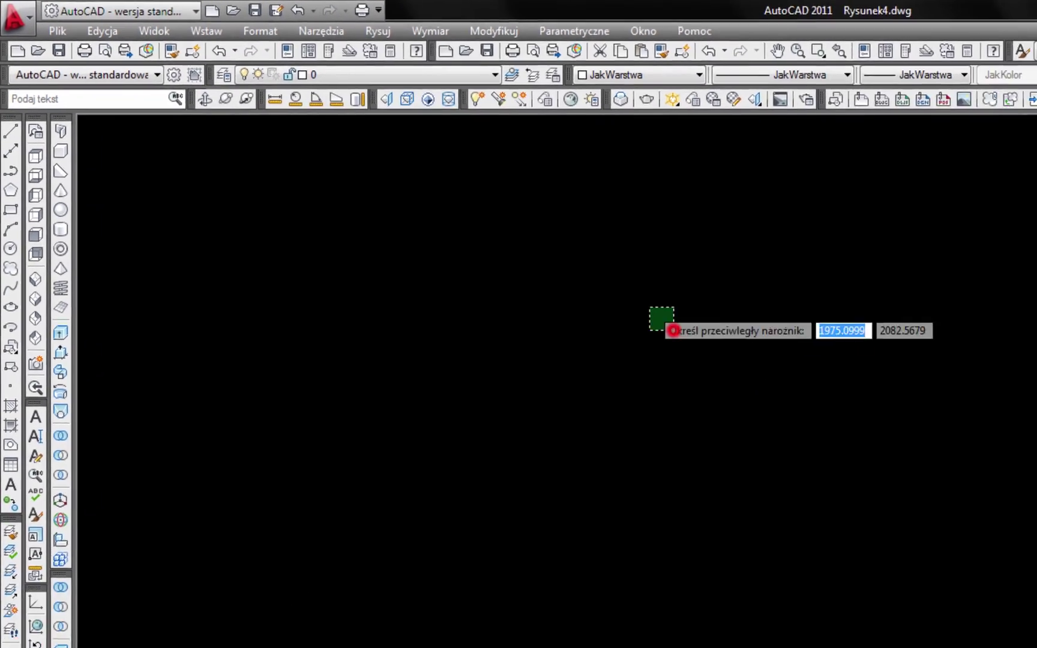
pyautogui.hotkey('ctrl', '9')
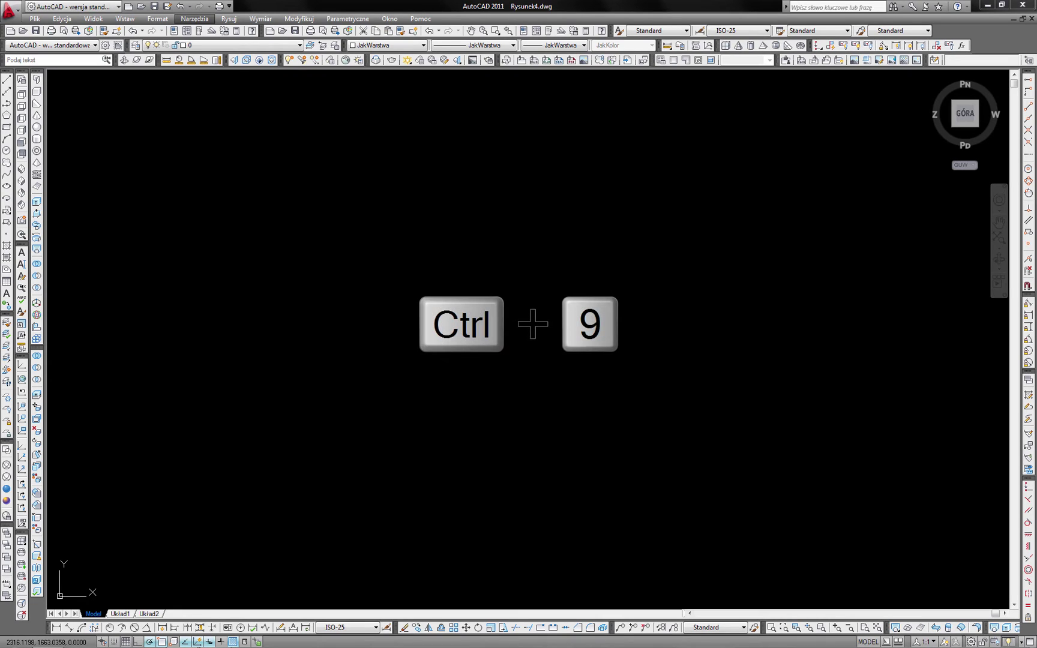
pyautogui.hotkey('ctrl', '9')
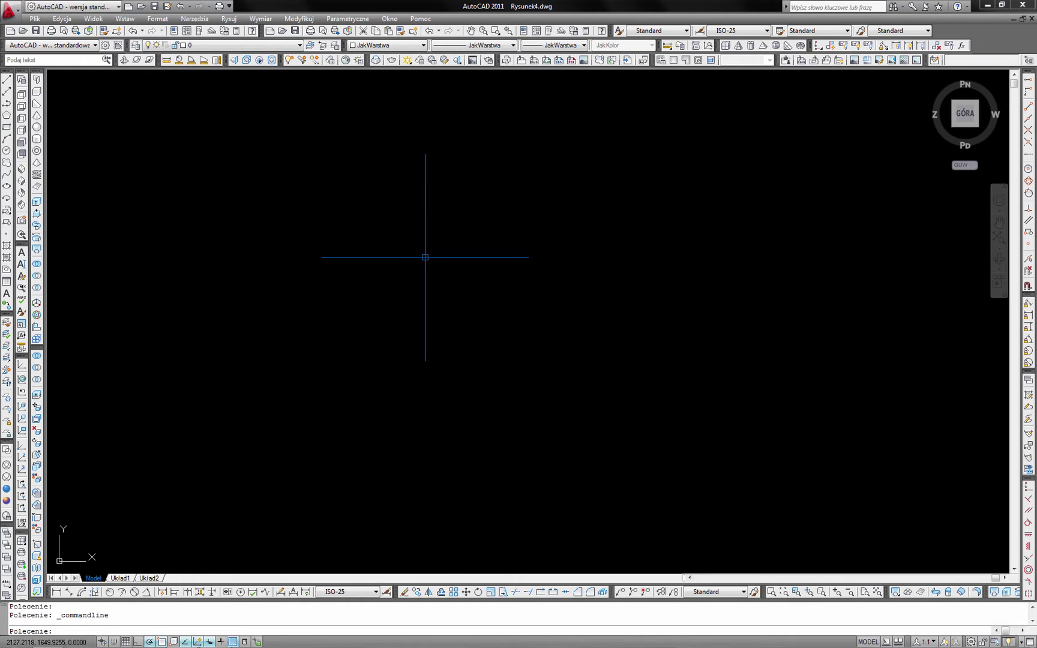
pyautogui.hotkey('ctrl', '9')
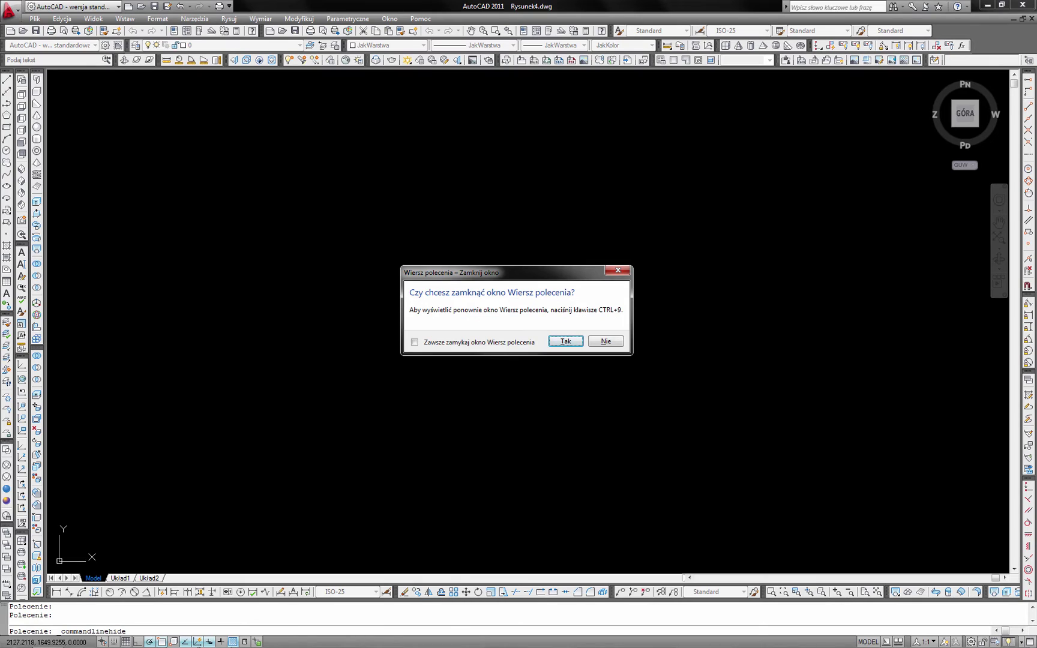
pyautogui.click(565, 341)
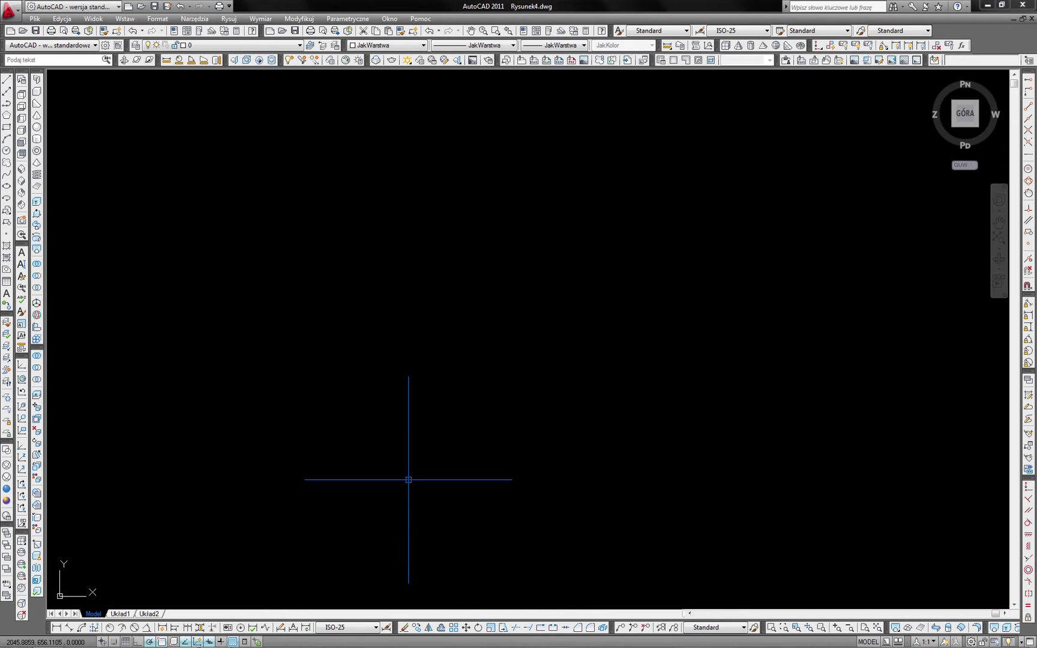
# Show the command line with Ctrl+9, select the _commandline history text, then close it with Tak.
pyautogui.hotkey('ctrl', '9')
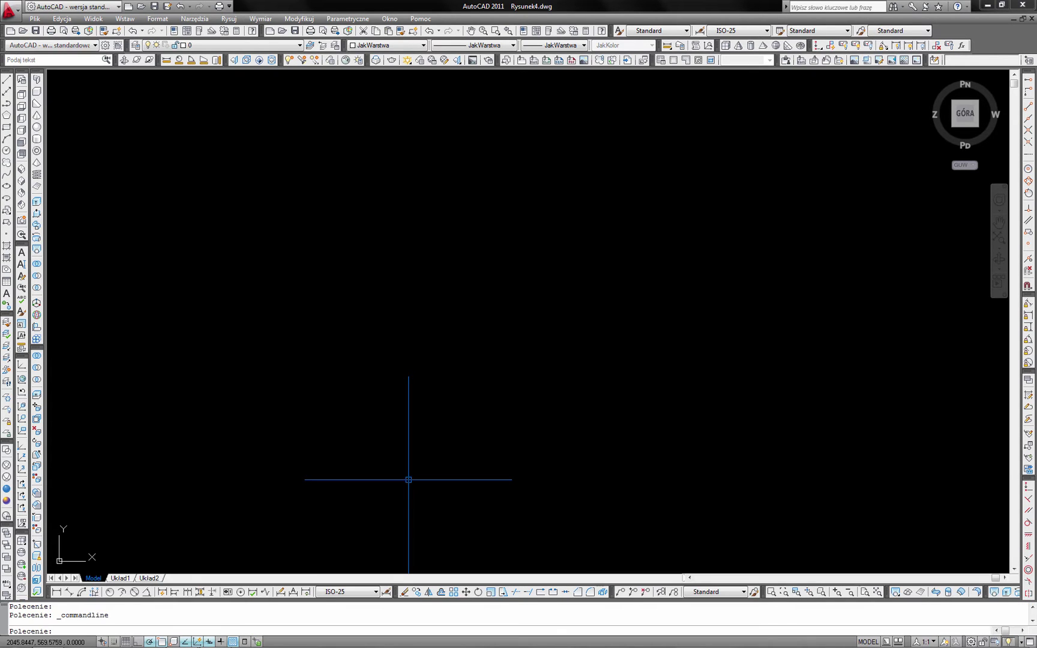
pyautogui.moveTo(204, 593); pyautogui.dragTo(102, 590)
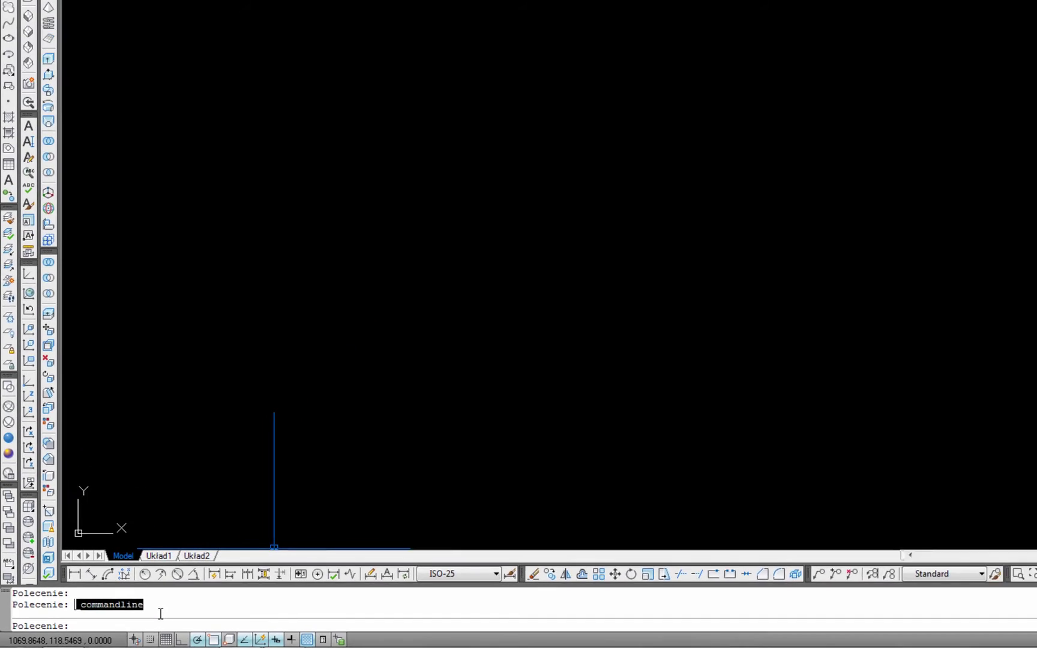
pyautogui.press('Escape')
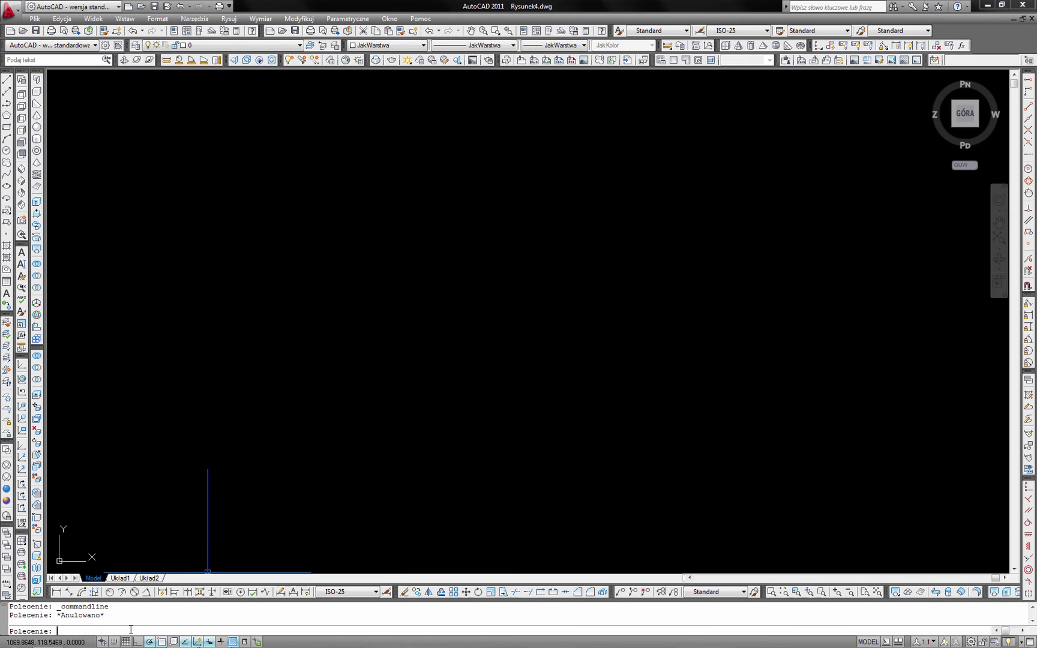
pyautogui.click(5, 605)
pyautogui.click(565, 341)
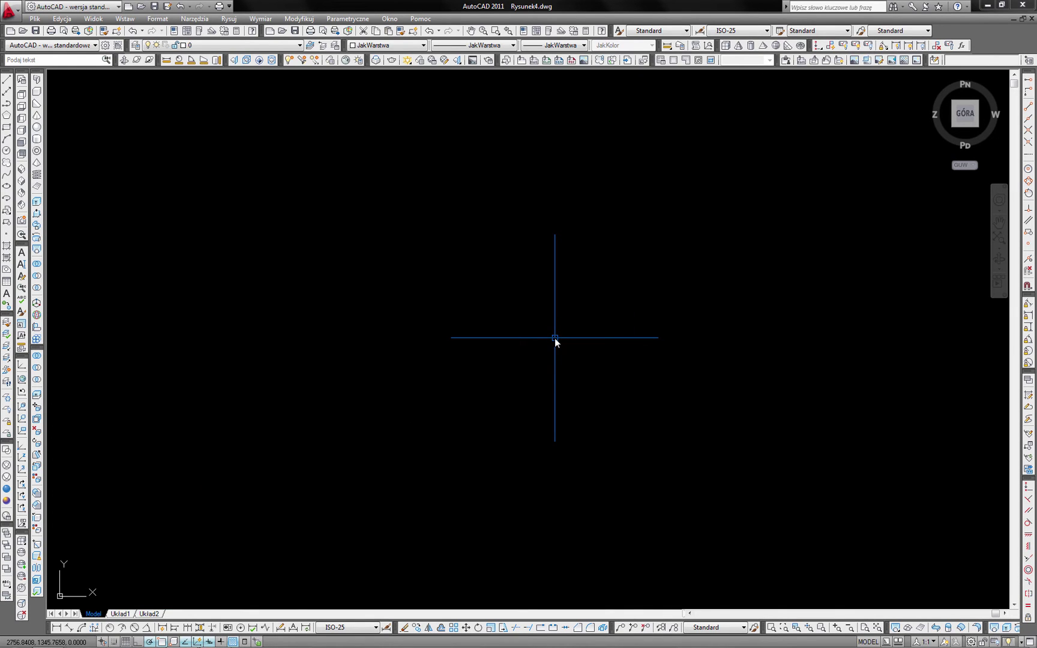
# Restore the command line with _commandline and turn off Dynamic Input (Włączony unchecked).
pyautogui.write('_c')
pyautogui.write('omma')
pyautogui.write('ndline')
pyautogui.press('Return')
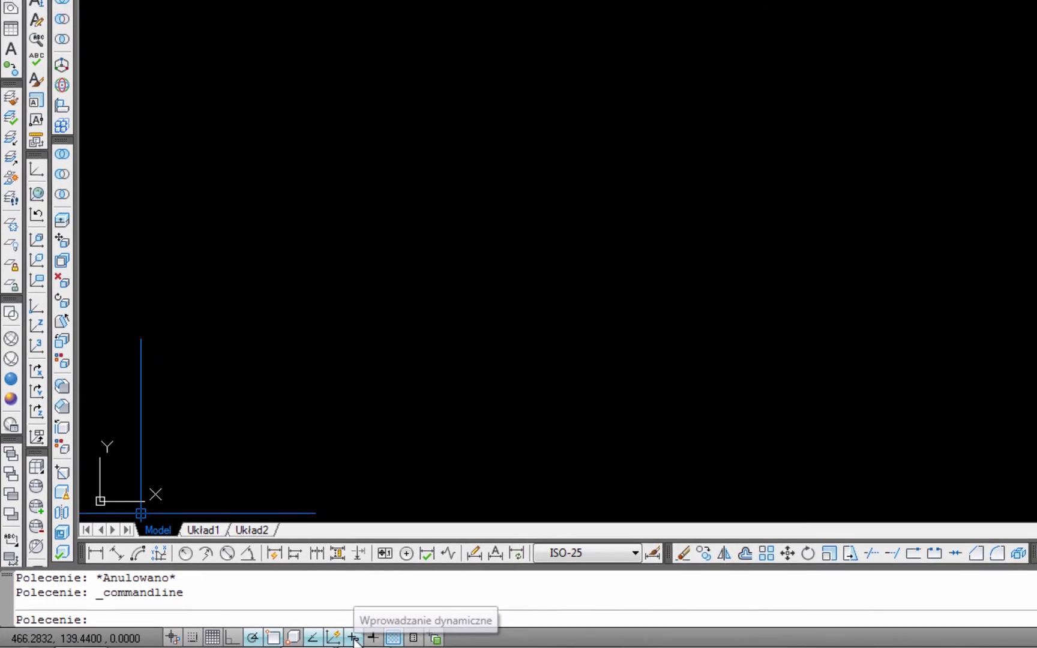
pyautogui.rightClick(209, 641)
pyautogui.click(419, 552)
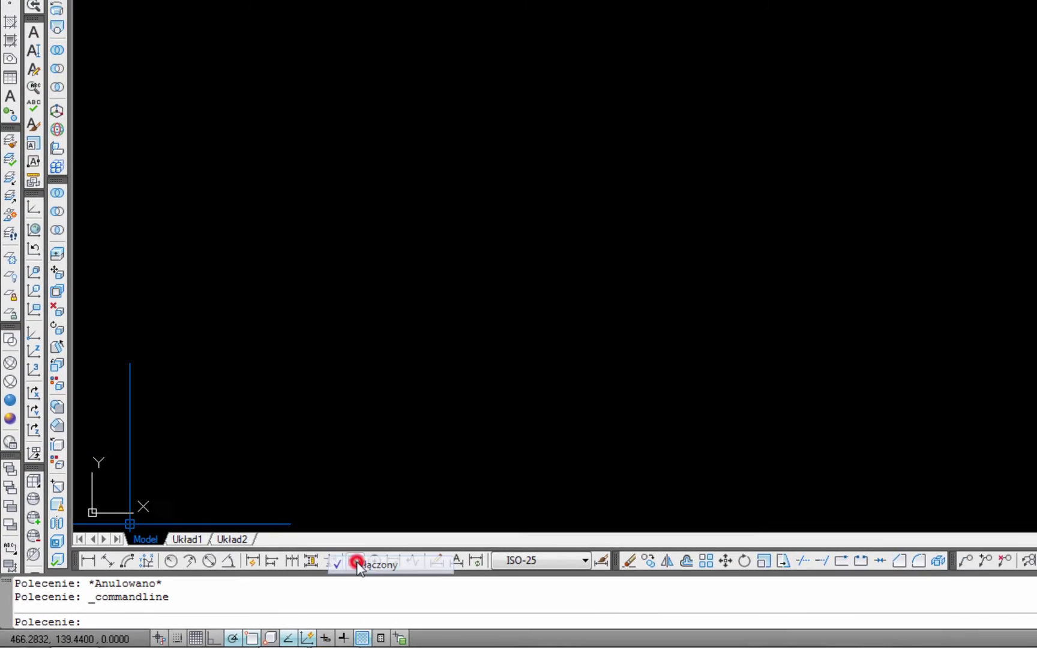
# Close the command line once more, then bring it back docked at the bottom with Ctrl+9.
pyautogui.click(4, 608)
pyautogui.click(558, 341)
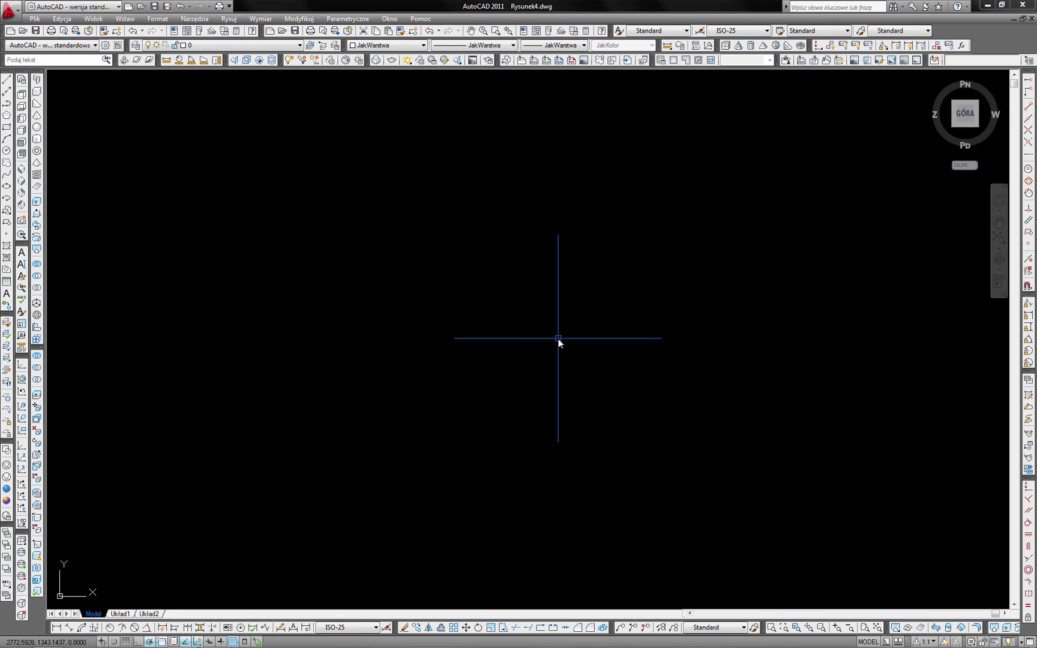
pyautogui.hotkey('ctrl', '9')
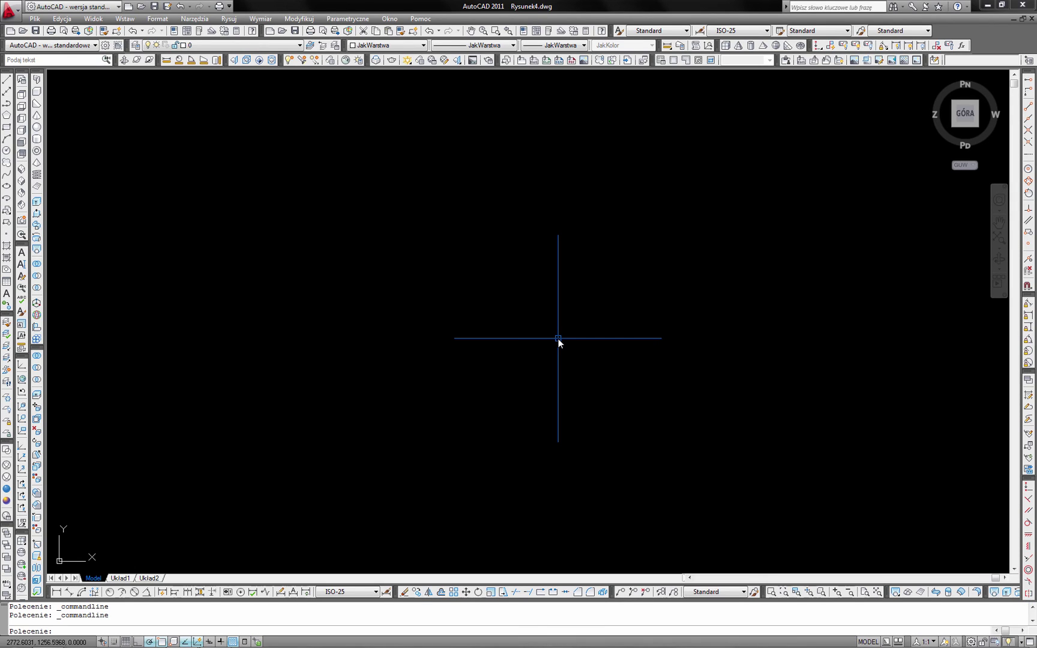